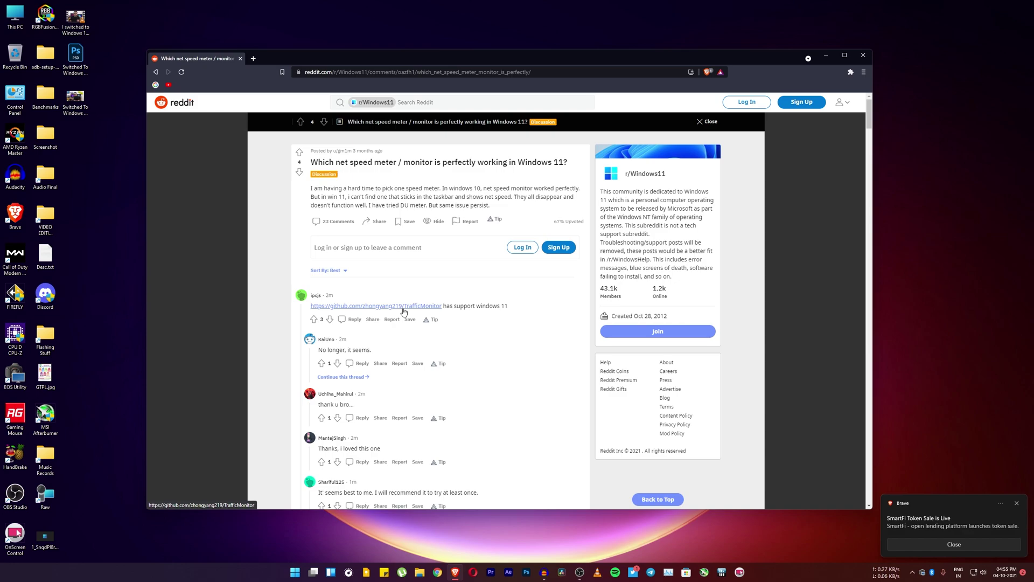
Step: Open the github.com/zhongyang219/TrafficMonitor link from the Reddit comment in a new tab
{"action": "middle_click", "coordinate": [404, 306]}
{"action": "left_click", "coordinate": [301, 58]}
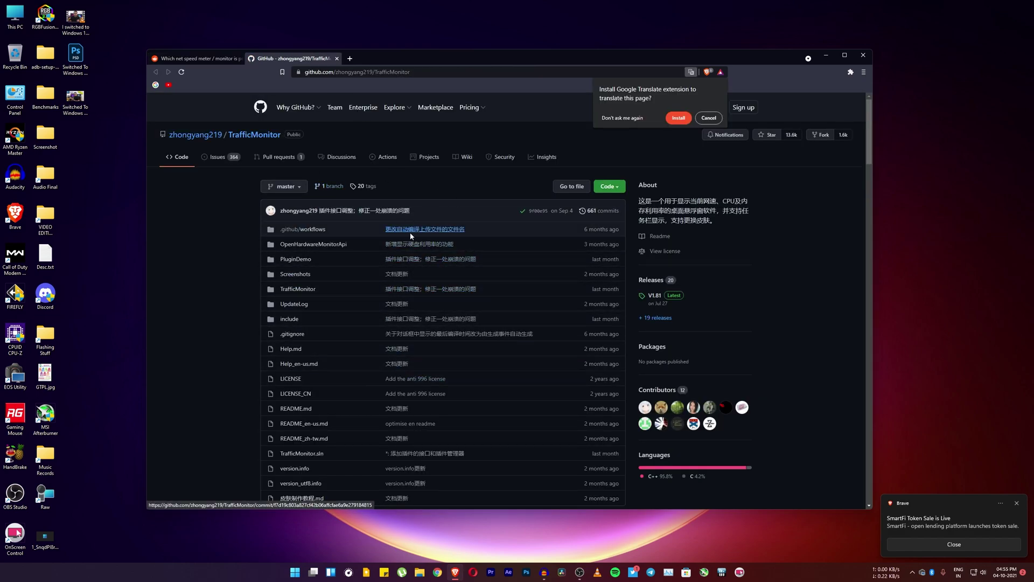
{"action": "scroll", "coordinate": [819, 454], "scroll_direction": "down", "scroll_amount": 3}
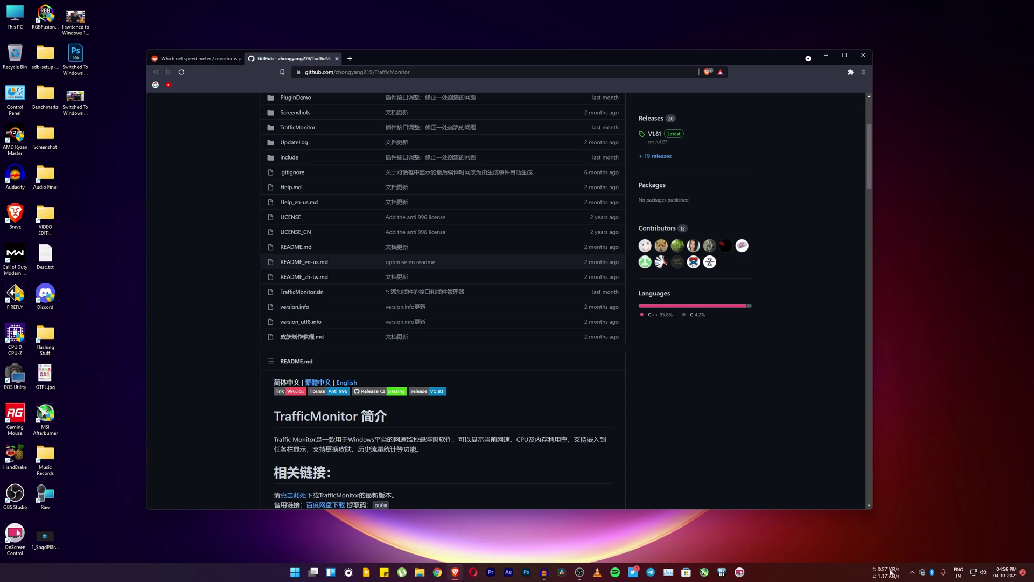
{"action": "scroll", "coordinate": [574, 334], "scroll_direction": "up", "scroll_amount": 3}
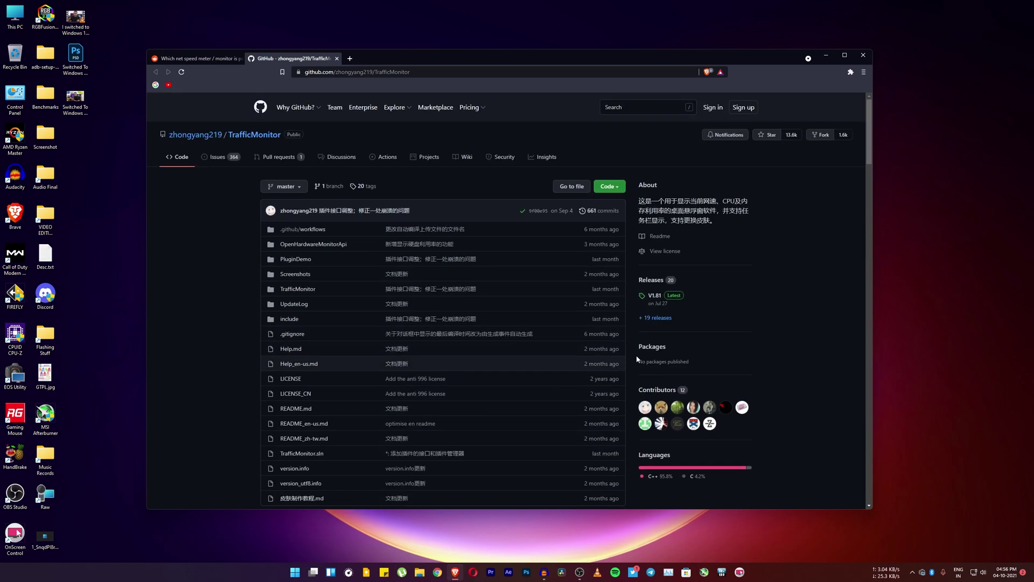
{"action": "scroll", "coordinate": [538, 308], "scroll_direction": "down", "scroll_amount": 1}
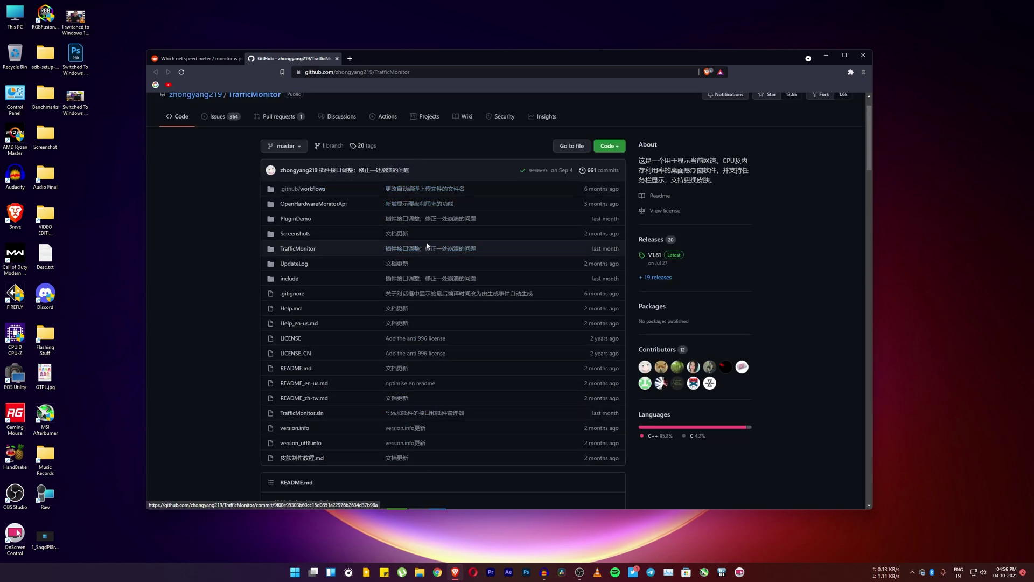
{"action": "scroll", "coordinate": [434, 402], "scroll_direction": "down", "scroll_amount": 1}
{"action": "scroll", "coordinate": [434, 402], "scroll_direction": "up", "scroll_amount": 2}
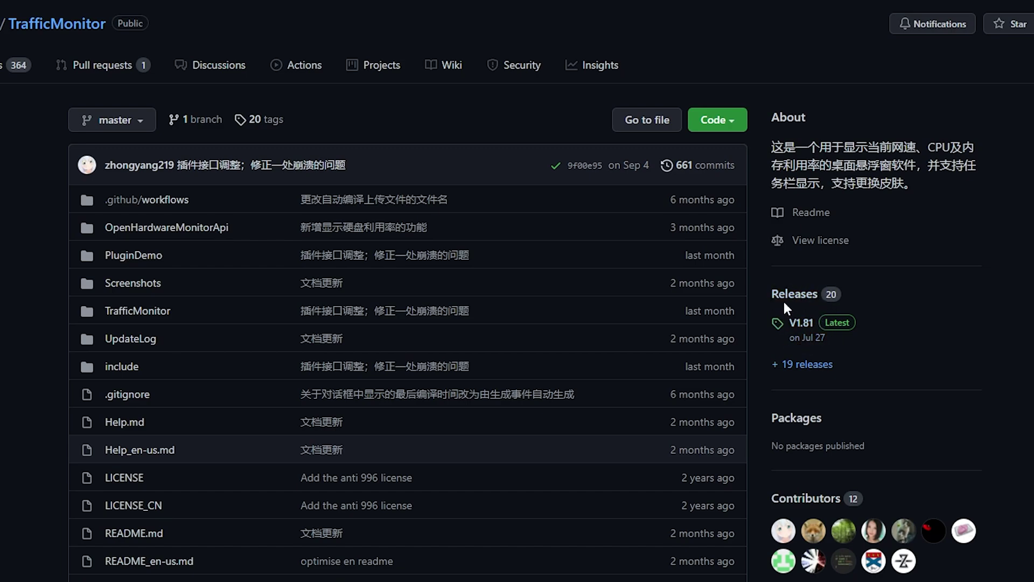
Step: Go to the V1.81 release and download TrafficMonitor_V1.81_x64.zip from its assets
{"action": "left_click", "coordinate": [799, 323]}
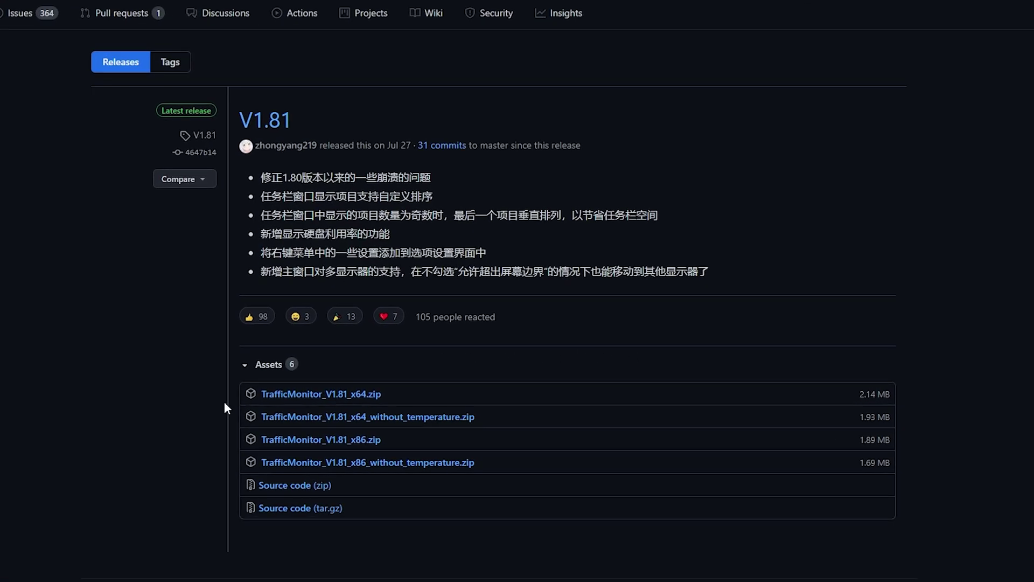
{"action": "scroll", "coordinate": [321, 379], "scroll_direction": "down", "scroll_amount": 2}
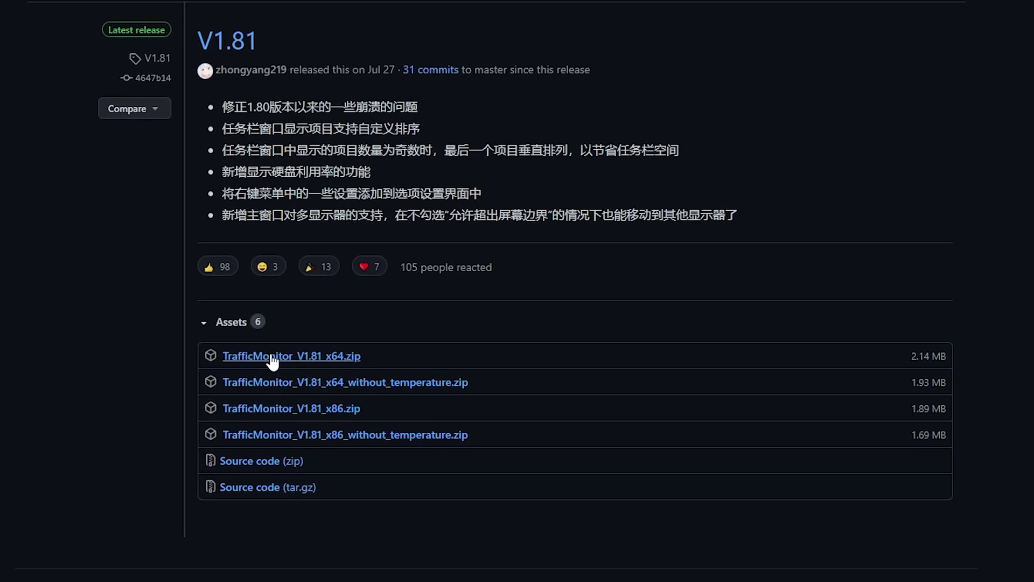
{"action": "left_click", "coordinate": [329, 357]}
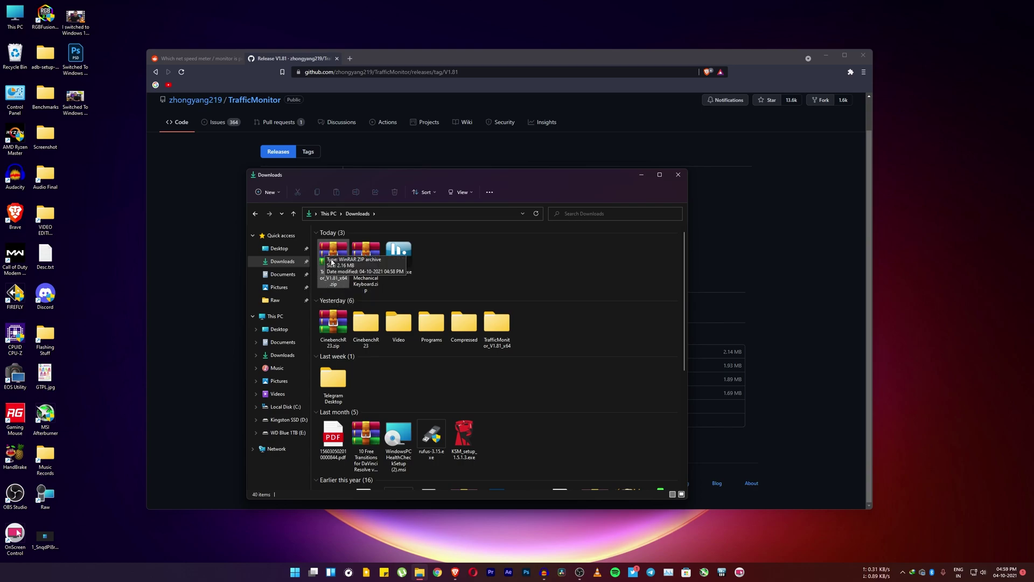
Step: Run TrafficMonitor.exe from the extracted TrafficMonitor_V1.81_x64 folder and dismiss the already-running warning
{"action": "double_click", "coordinate": [497, 334]}
{"action": "double_click", "coordinate": [340, 243]}
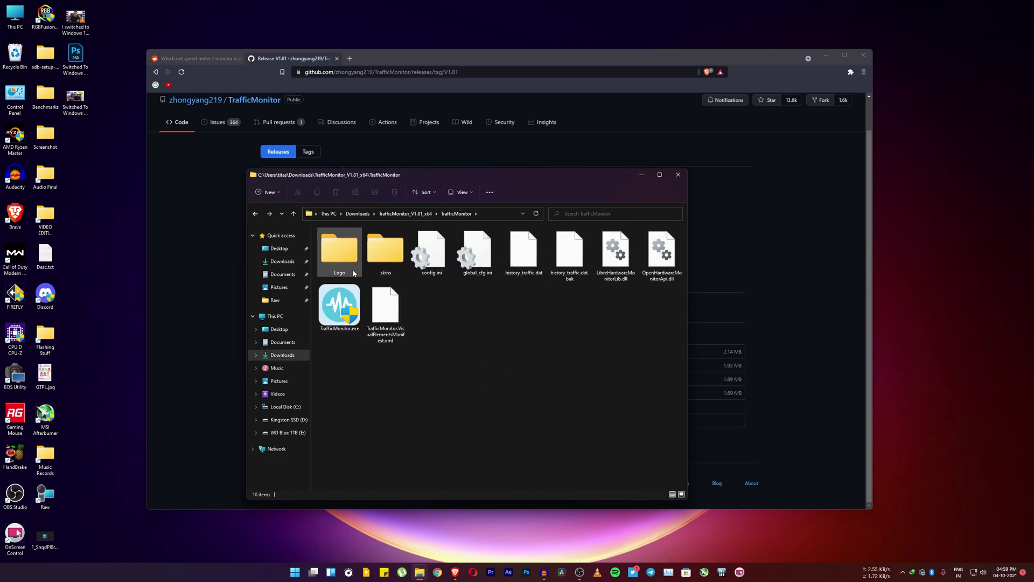
{"action": "left_click", "coordinate": [334, 311]}
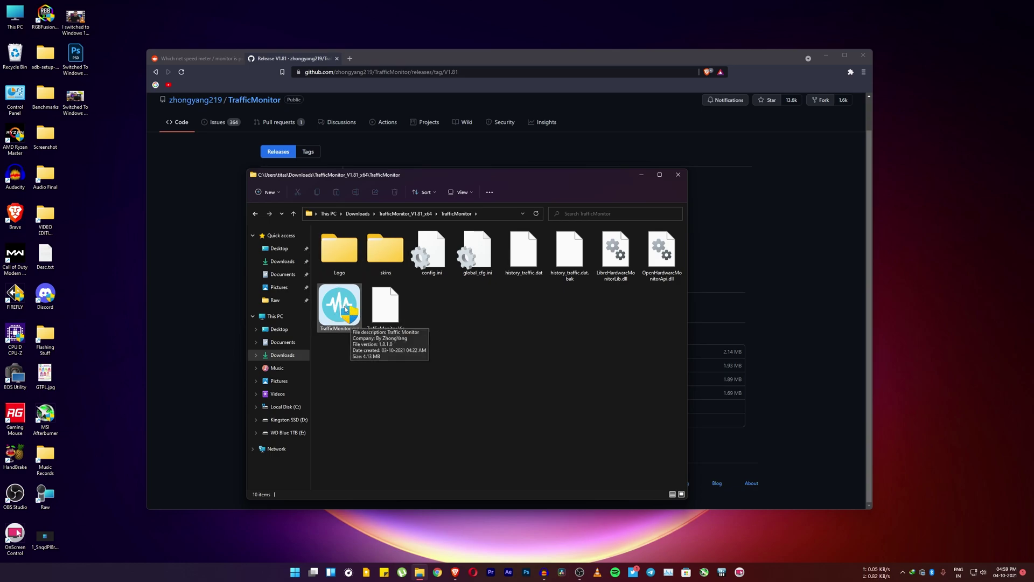
{"action": "double_click", "coordinate": [343, 308]}
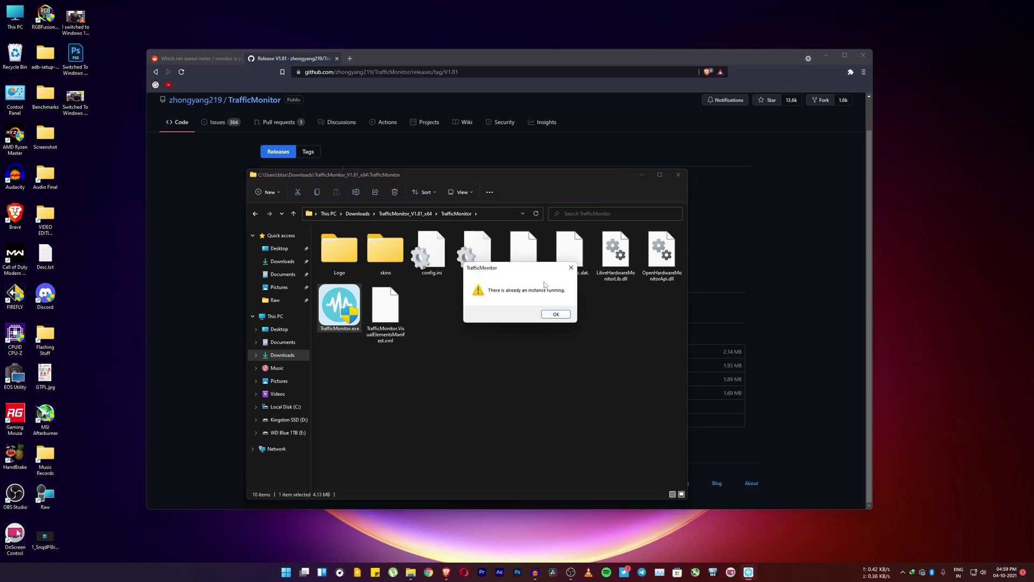
{"action": "left_click", "coordinate": [556, 314]}
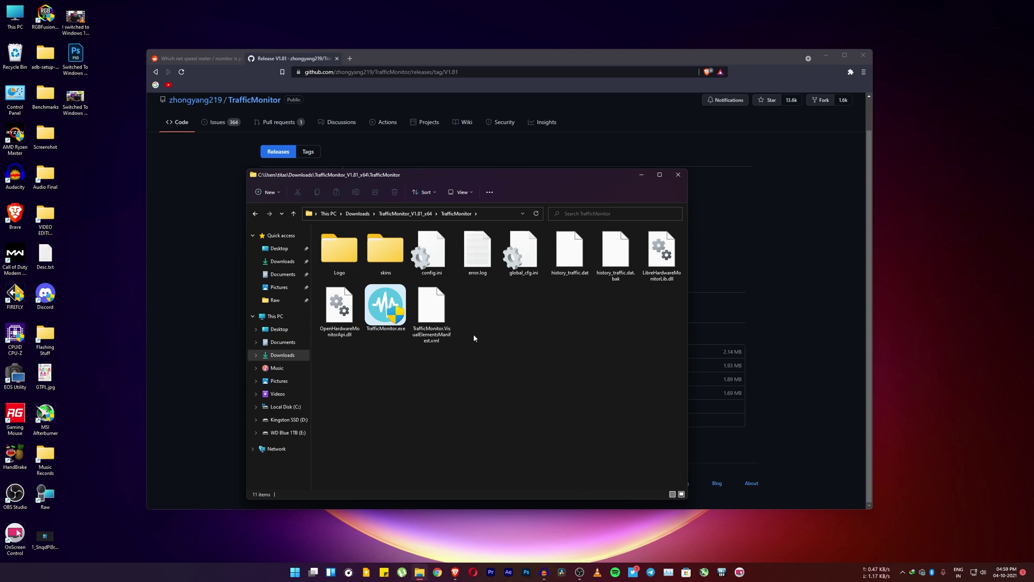
Step: Run a Google speed test (71.2 Mbps down, 69.5 Mbps up), then close the result
{"action": "key", "text": "super+d"}
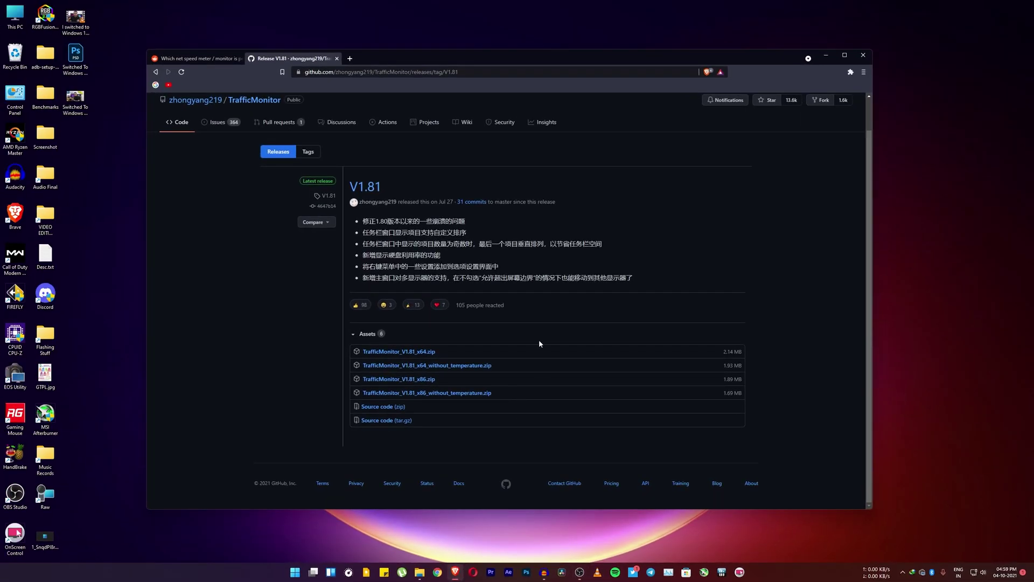
{"action": "left_click", "coordinate": [351, 59]}
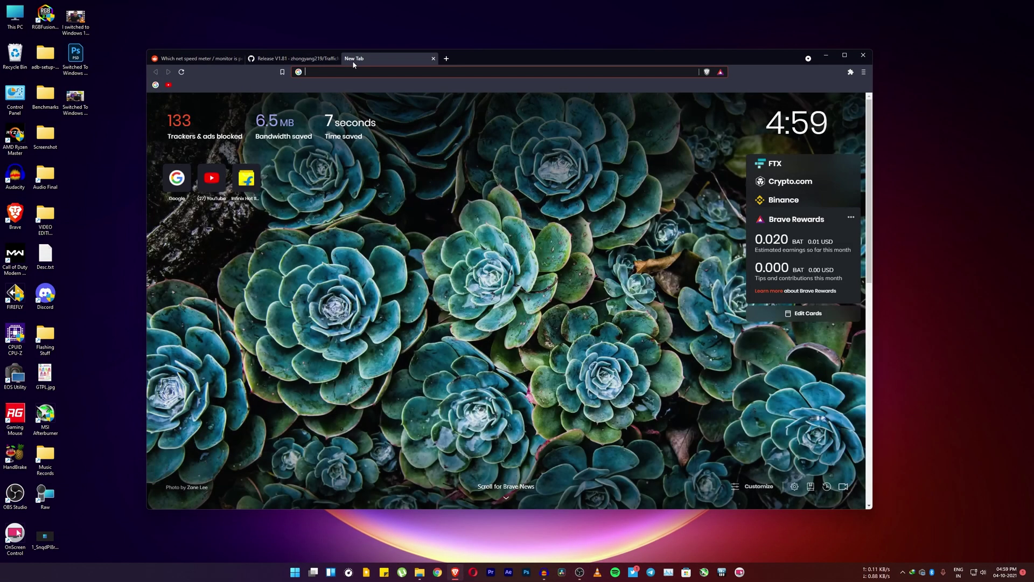
{"action": "type", "text": "speedtest&oq=speedtest&aqs=chrome..69i57j5.3211j0j1&sourceid=chrome&ie=UTF-8"}
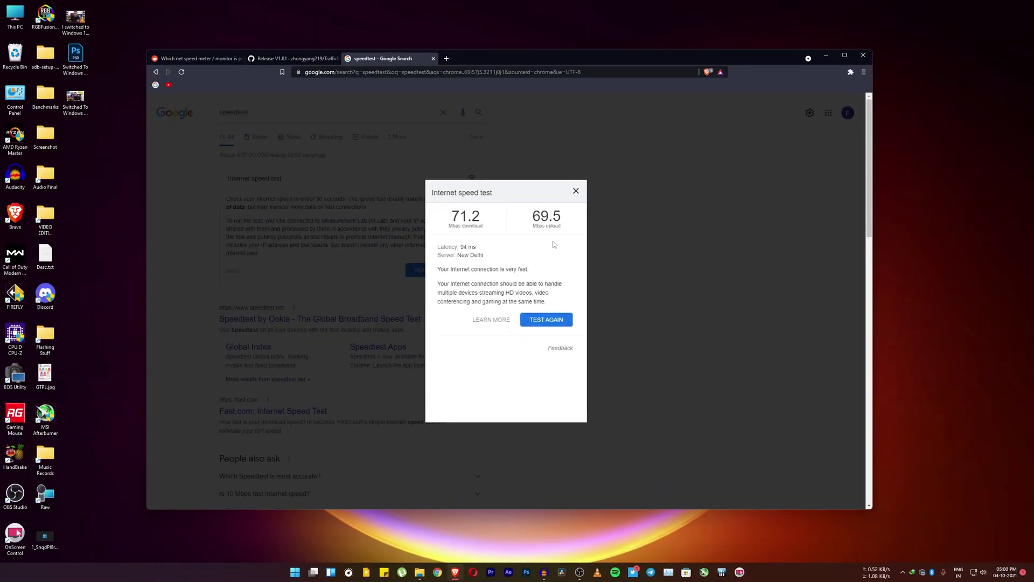
{"action": "left_click", "coordinate": [575, 191]}
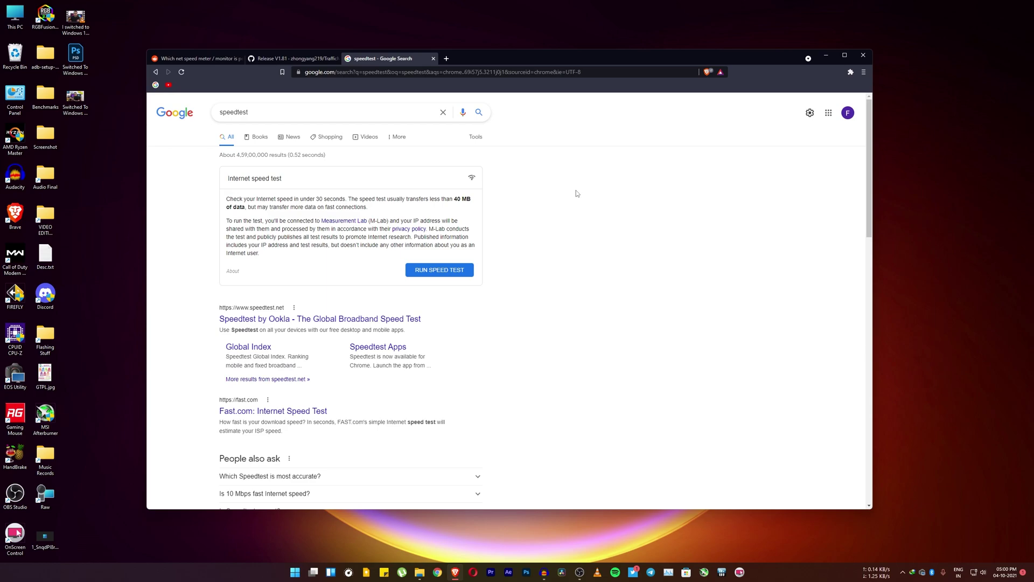
Step: Close the browser and bring up TrafficMonitor's context menu from the hidden tray icons
{"action": "left_click", "coordinate": [863, 55]}
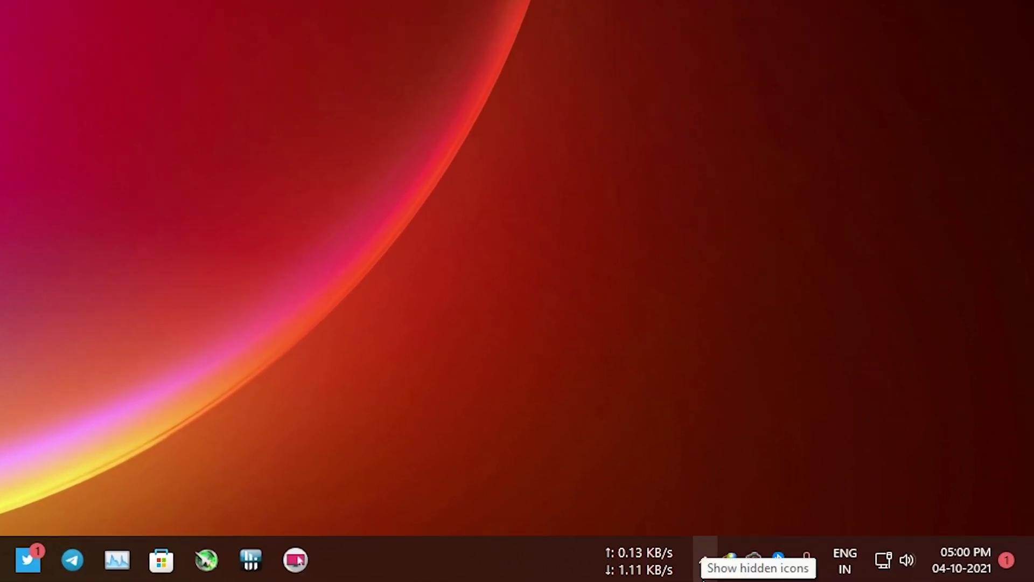
{"action": "left_click", "coordinate": [704, 559]}
{"action": "mouse_move", "coordinate": [764, 464]}
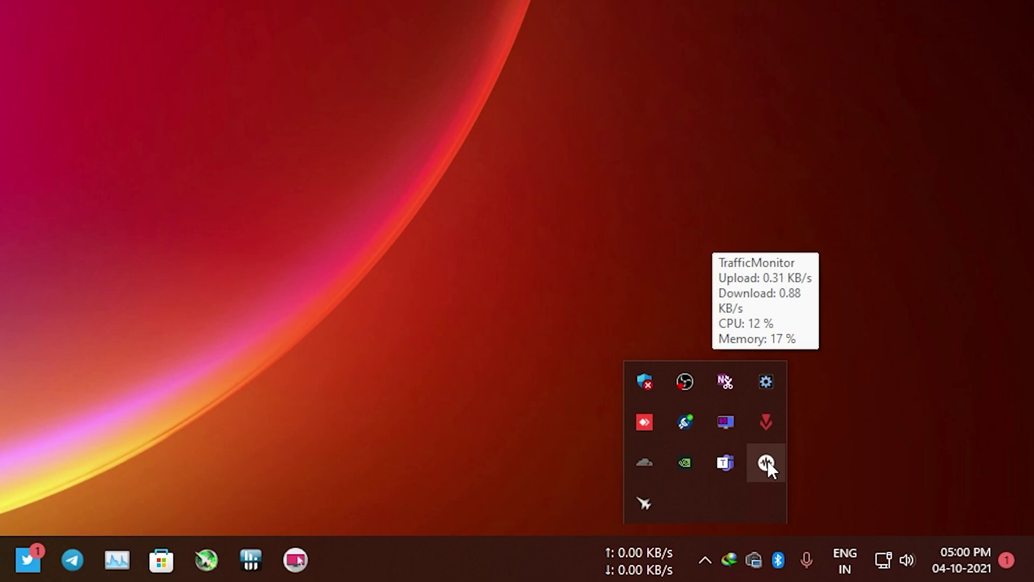
{"action": "right_click", "coordinate": [766, 462]}
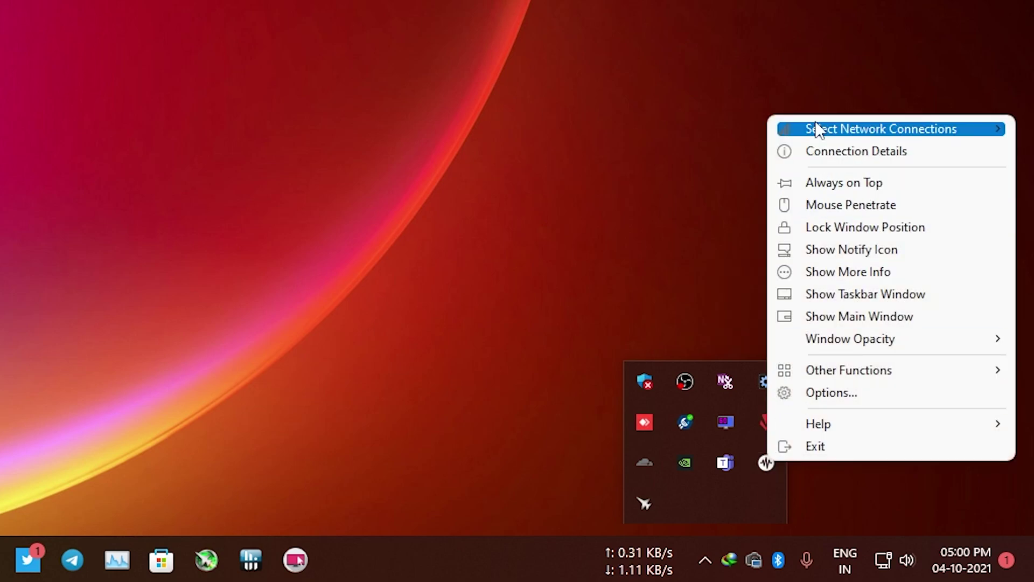
{"action": "mouse_move", "coordinate": [841, 134]}
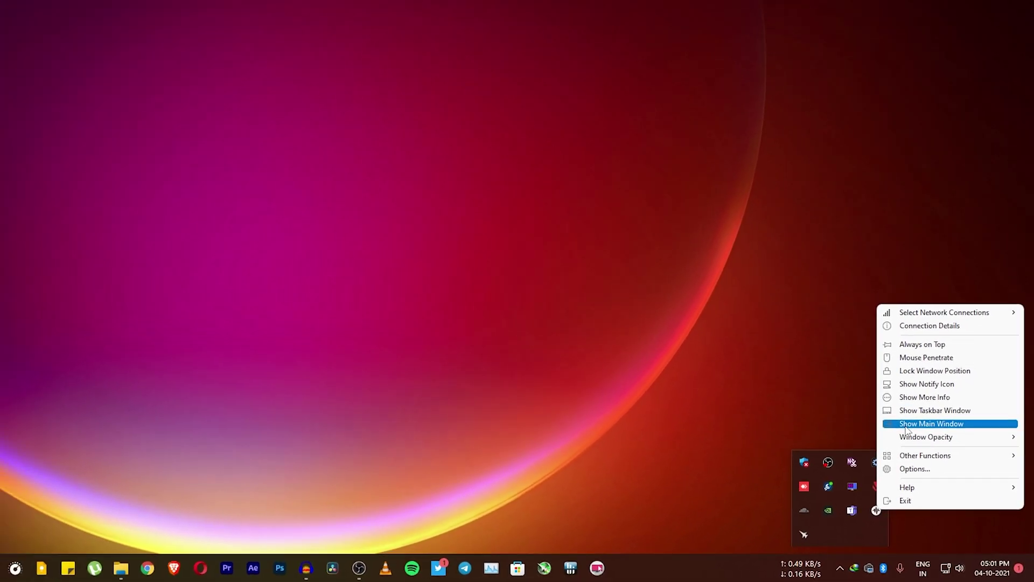
Step: Show TrafficMonitor's floating main window, then hide it again
{"action": "left_click", "coordinate": [840, 318]}
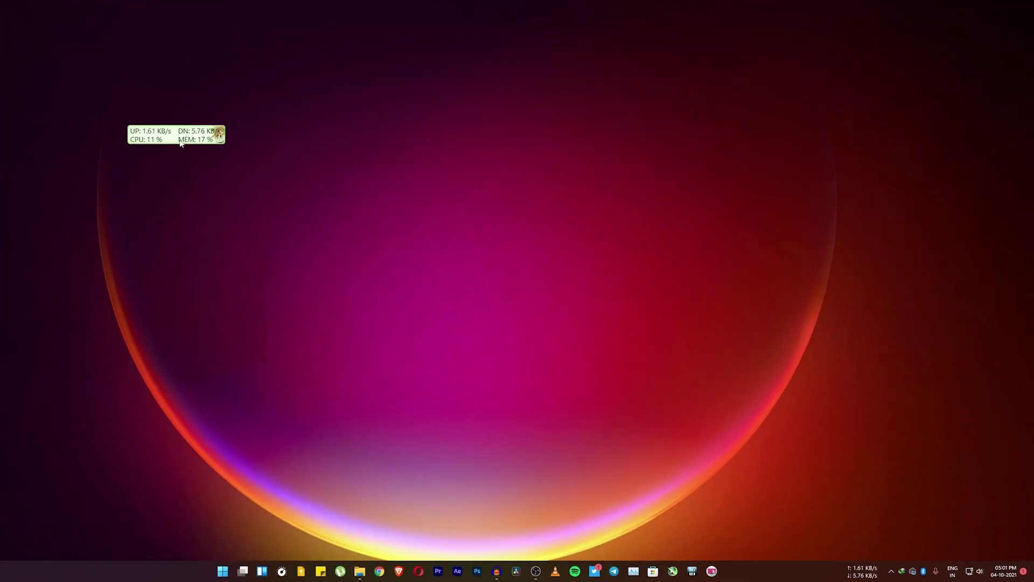
{"action": "left_click", "coordinate": [891, 571]}
{"action": "right_click", "coordinate": [918, 528]}
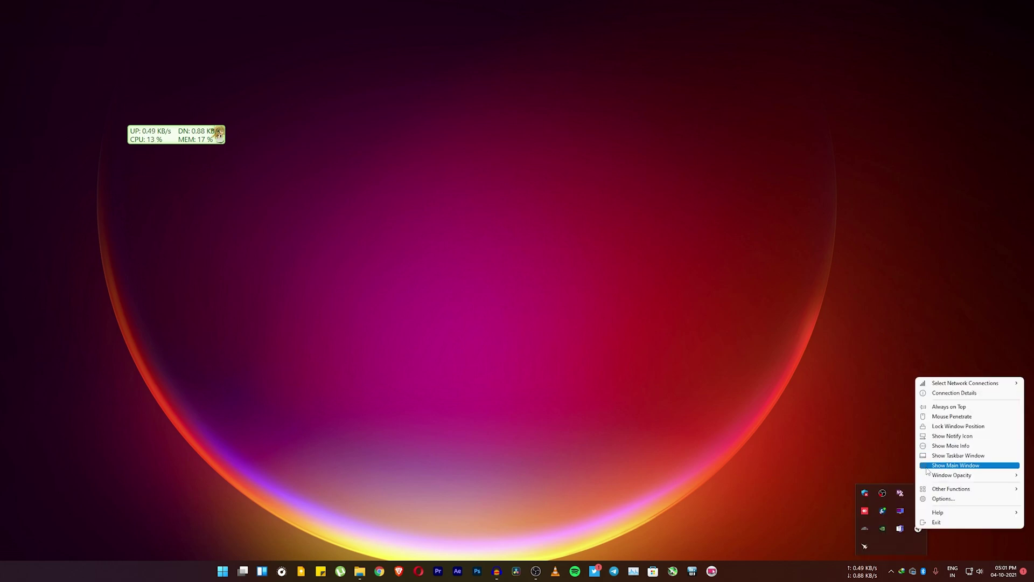
{"action": "left_click", "coordinate": [925, 466]}
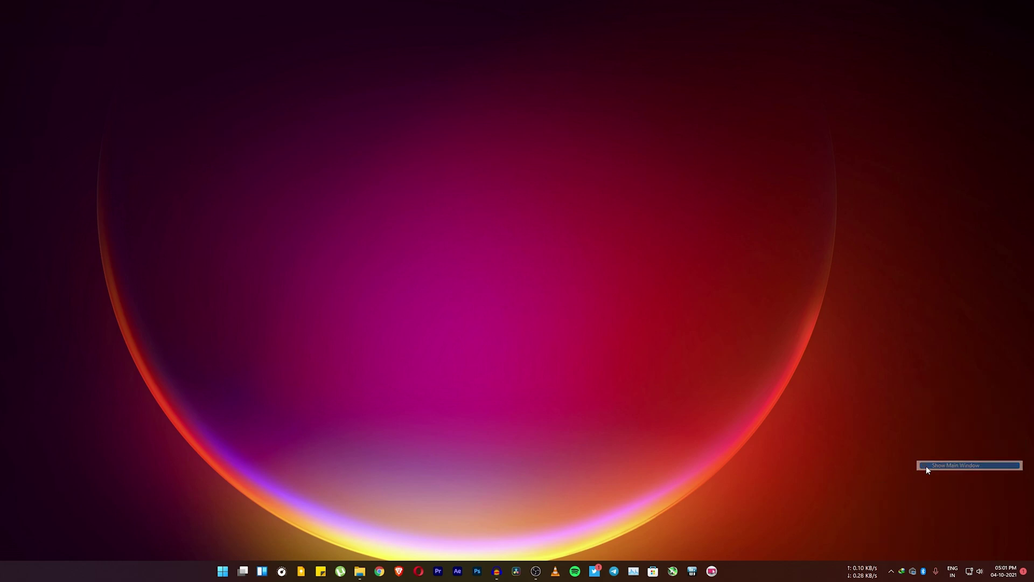
Step: Turn the taskbar speed readout off, then back on
{"action": "left_click", "coordinate": [891, 572]}
{"action": "right_click", "coordinate": [919, 527]}
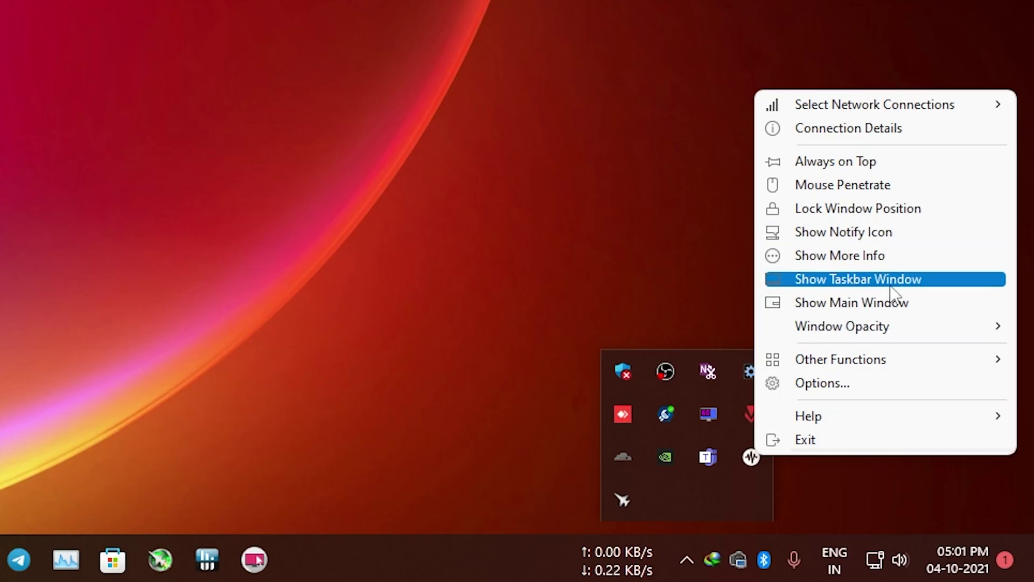
{"action": "left_click", "coordinate": [844, 287]}
{"action": "left_click", "coordinate": [693, 539]}
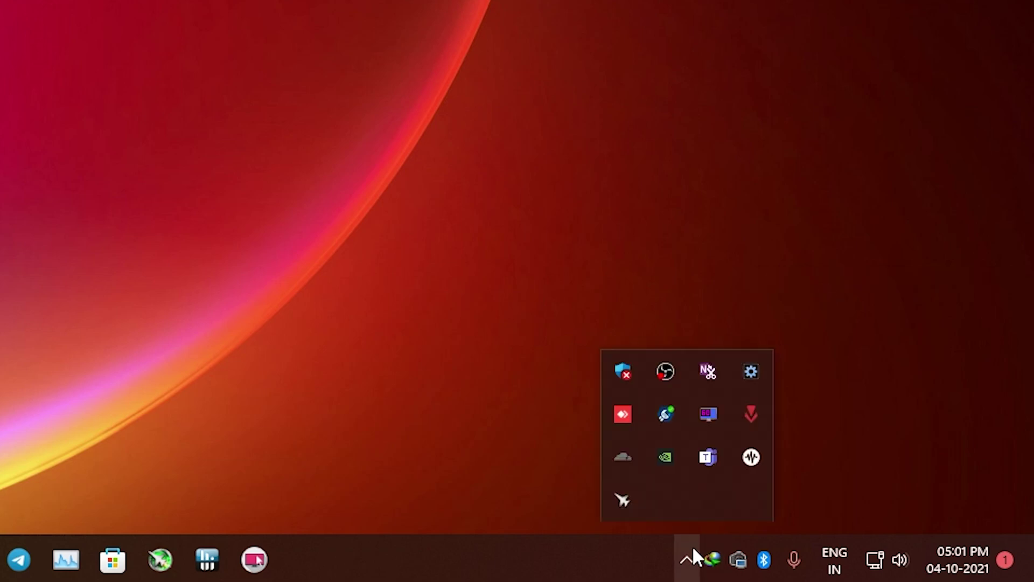
{"action": "right_click", "coordinate": [752, 457]}
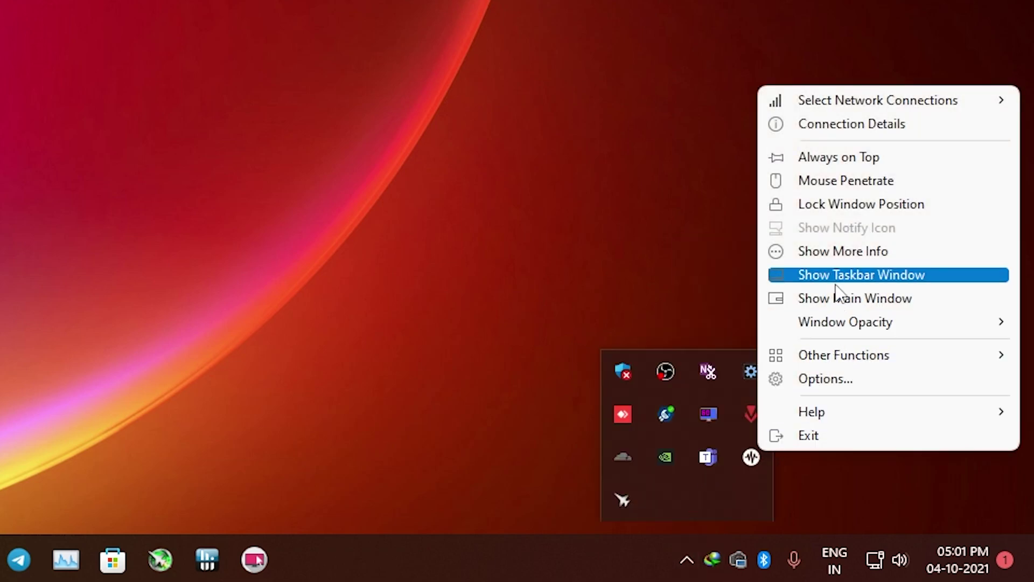
{"action": "left_click", "coordinate": [798, 277]}
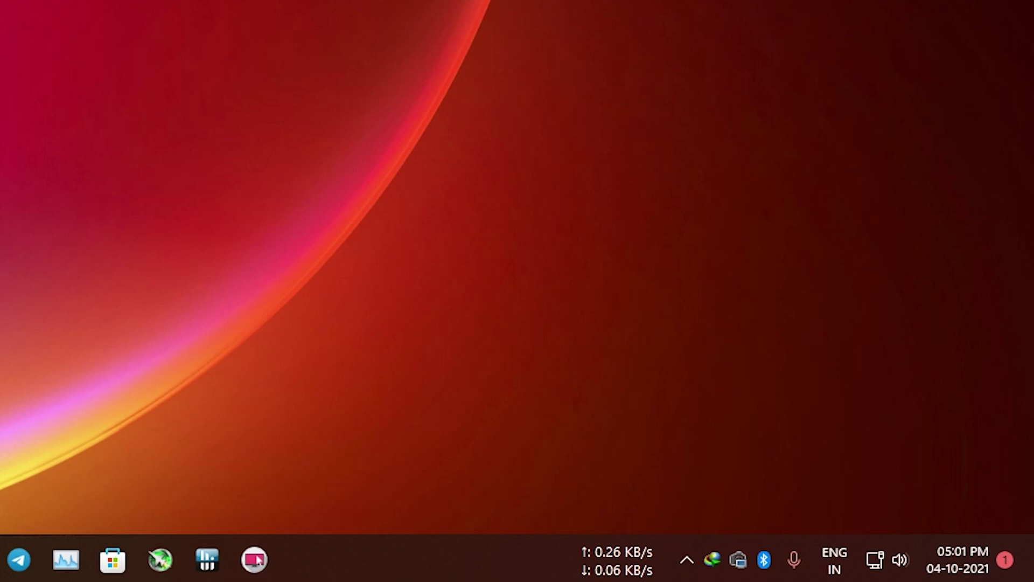
Step: Set the taskbar readout font size to 15 under Taskbar Window Settings
{"action": "left_click", "coordinate": [686, 560]}
{"action": "right_click", "coordinate": [752, 457]}
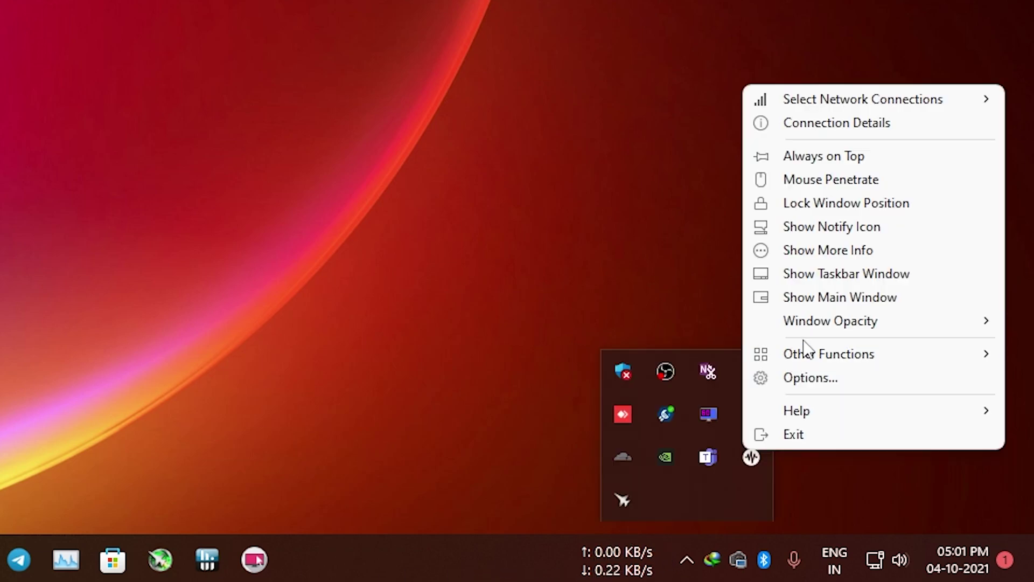
{"action": "left_click", "coordinate": [807, 383]}
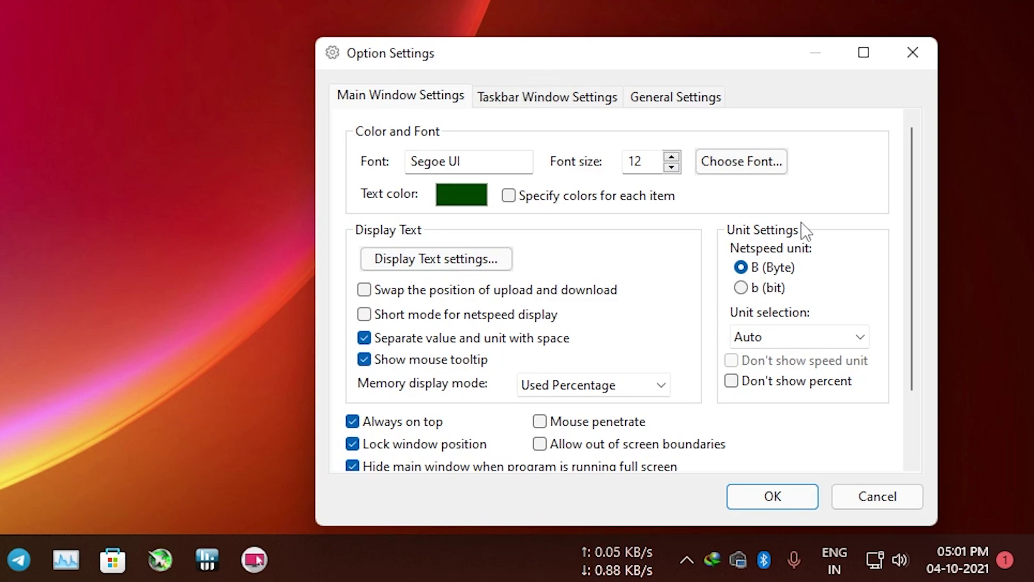
{"action": "scroll", "coordinate": [884, 264], "scroll_direction": "down", "scroll_amount": 2}
{"action": "scroll", "coordinate": [884, 350], "scroll_direction": "up", "scroll_amount": 2}
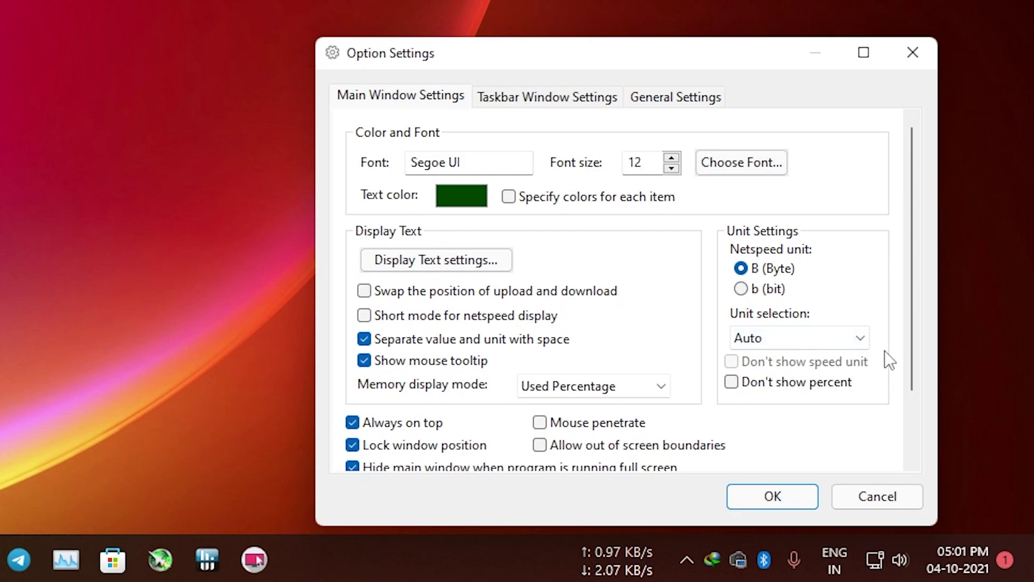
{"action": "left_click", "coordinate": [528, 99]}
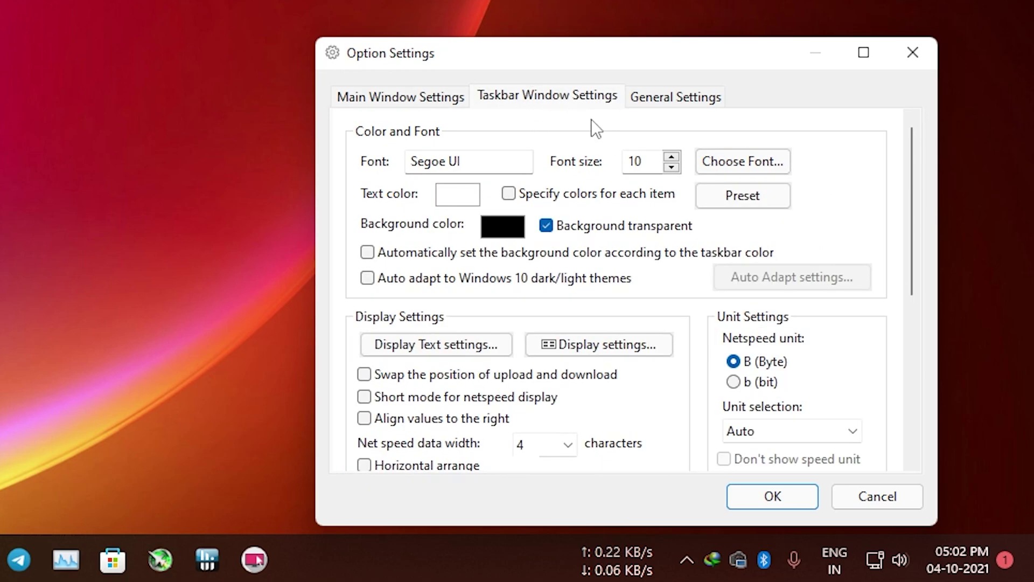
{"action": "left_click", "coordinate": [492, 163]}
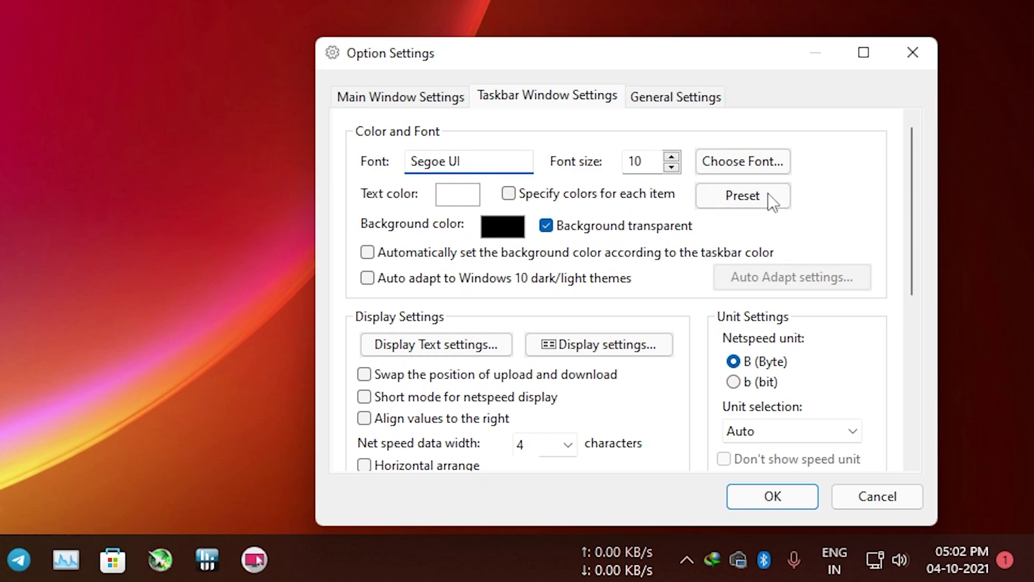
{"action": "double_click", "coordinate": [642, 162]}
{"action": "type", "text": "15"}
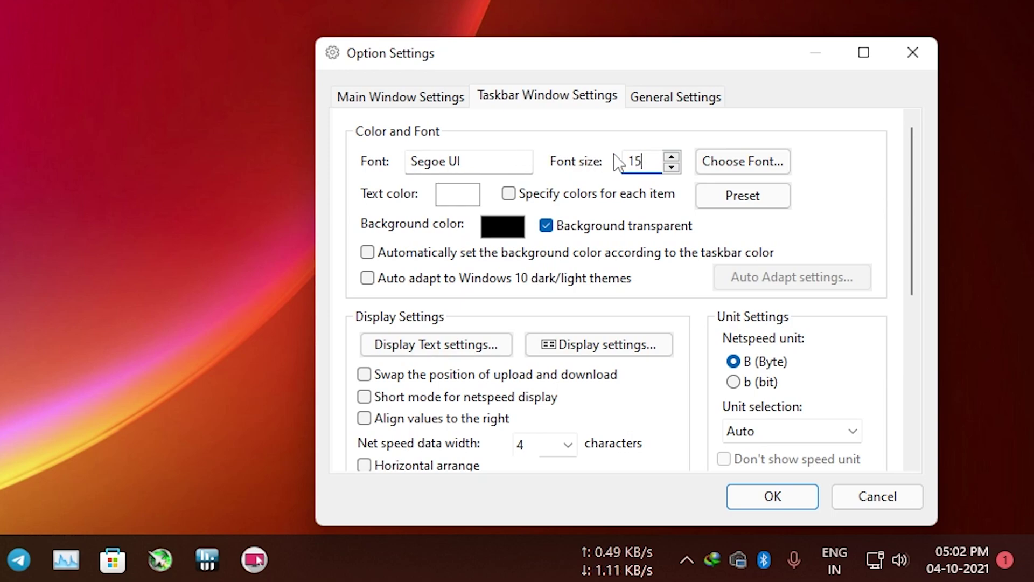
{"action": "left_click", "coordinate": [773, 495]}
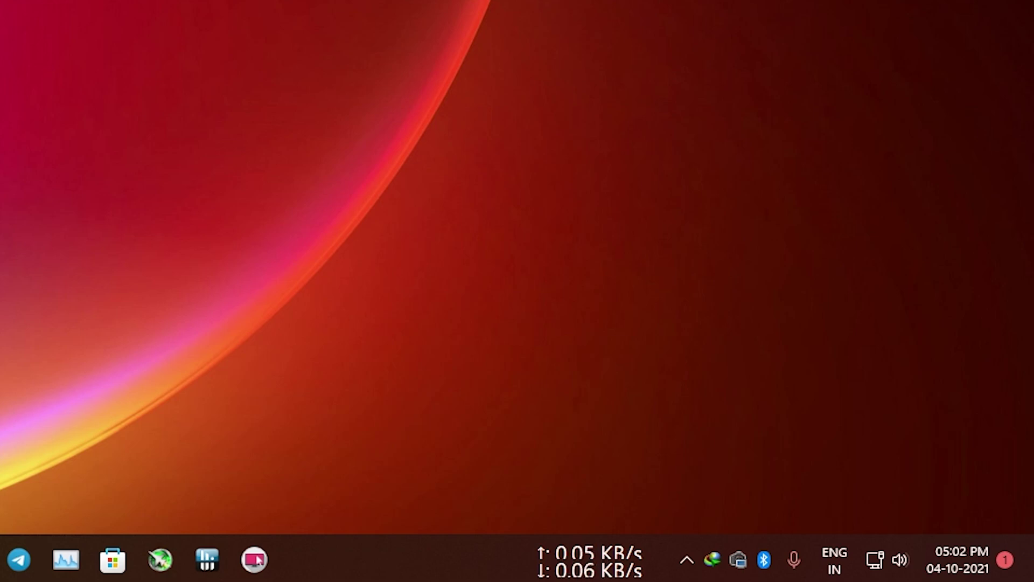
Step: Change the taskbar readout font size back to 10
{"action": "double_click", "coordinate": [603, 576]}
{"action": "type", "text": "1"}
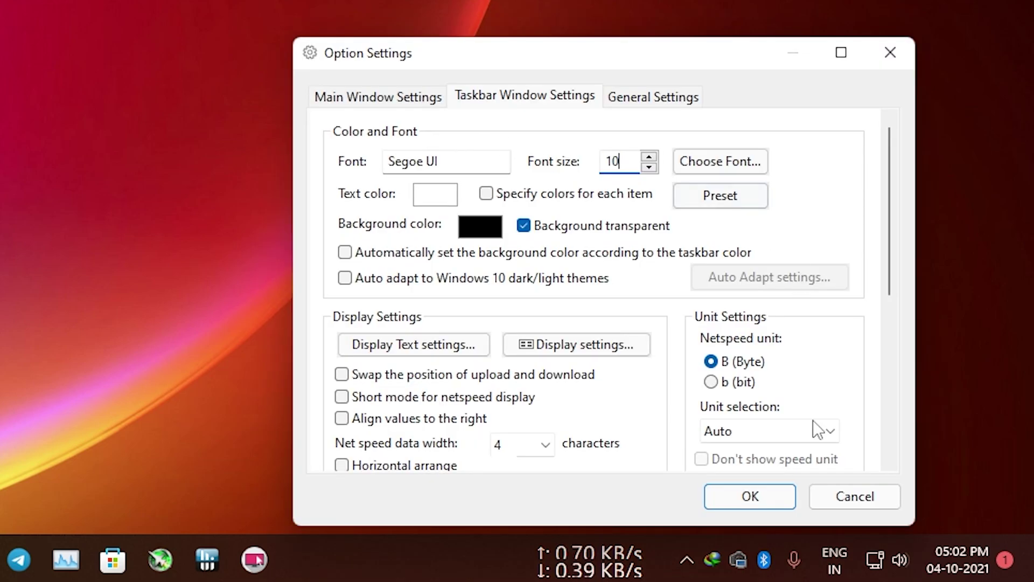
{"action": "type", "text": "0"}
{"action": "key", "text": "Return"}
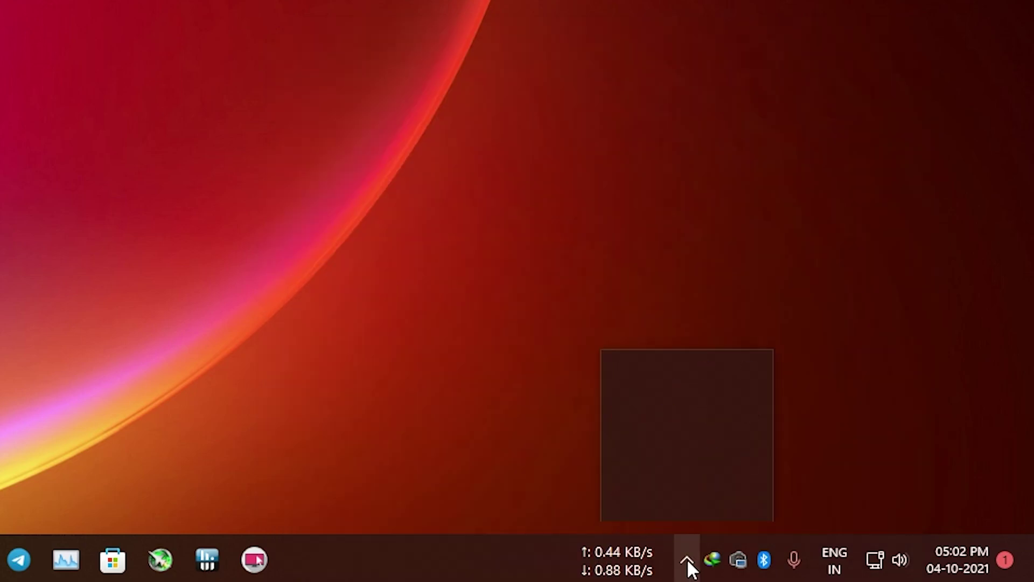
Step: Reopen TrafficMonitor's Option Settings from the tray menu
{"action": "left_click", "coordinate": [688, 560]}
{"action": "right_click", "coordinate": [756, 459]}
{"action": "left_click", "coordinate": [796, 392]}
Step: Check the taskbar text colour picker and cancel, leaving the colour unchanged
{"action": "left_click", "coordinate": [527, 100]}
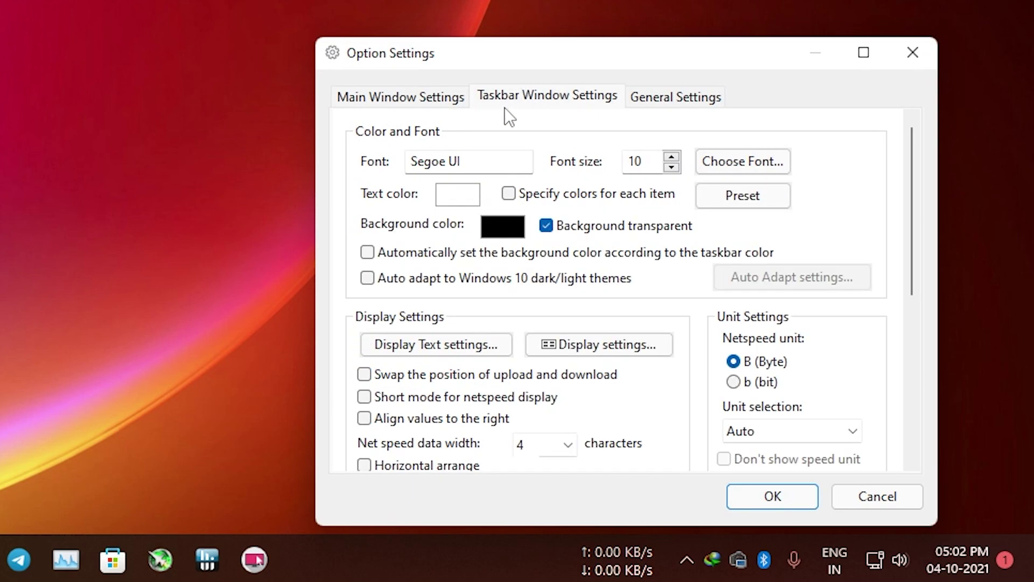
{"action": "left_click", "coordinate": [455, 201]}
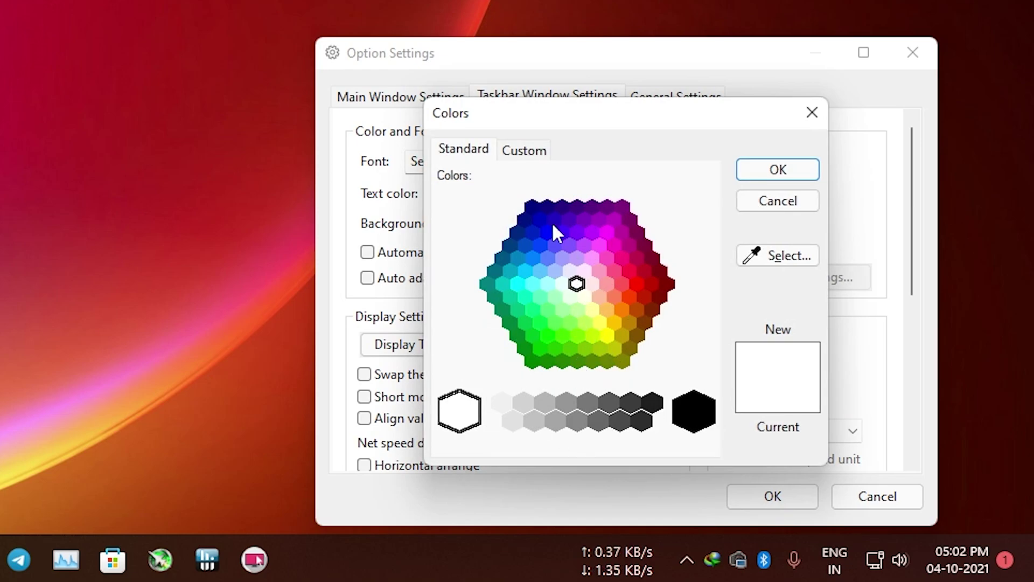
{"action": "left_click", "coordinate": [769, 202]}
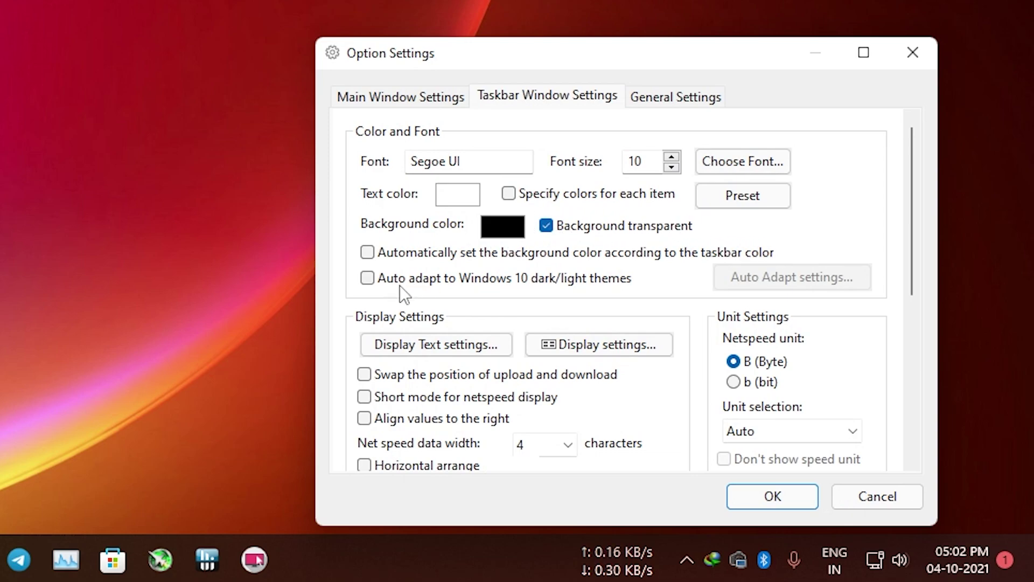
Step: Look through the speed unit choices, then move to General Settings
{"action": "scroll", "coordinate": [399, 285], "scroll_direction": "down", "scroll_amount": 1}
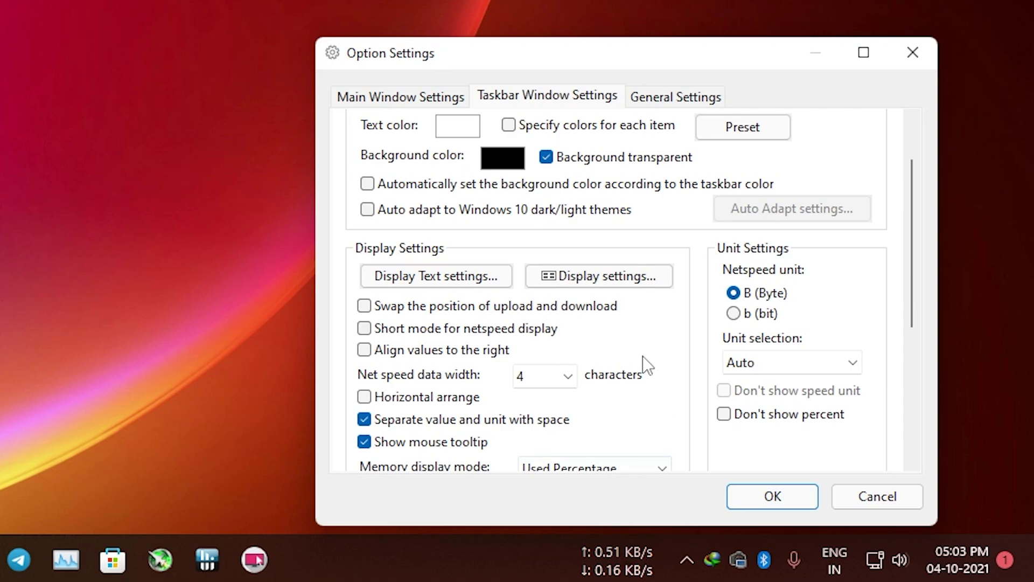
{"action": "left_click_drag", "start_coordinate": [911, 268], "coordinate": [893, 363]}
{"action": "scroll", "coordinate": [862, 363], "scroll_direction": "up", "scroll_amount": 5}
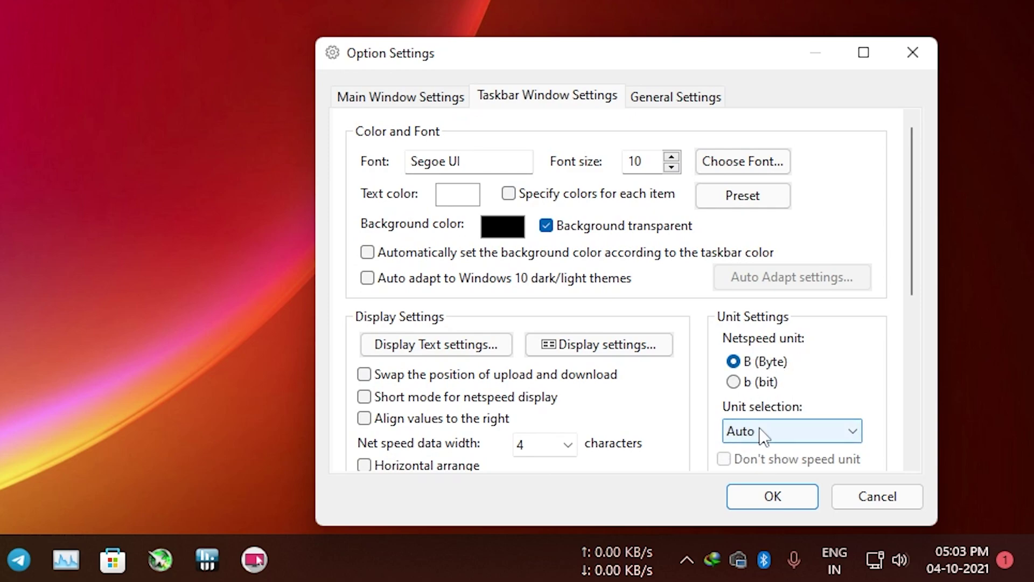
{"action": "scroll", "coordinate": [767, 426], "scroll_direction": "down", "scroll_amount": 3}
{"action": "left_click", "coordinate": [730, 296]}
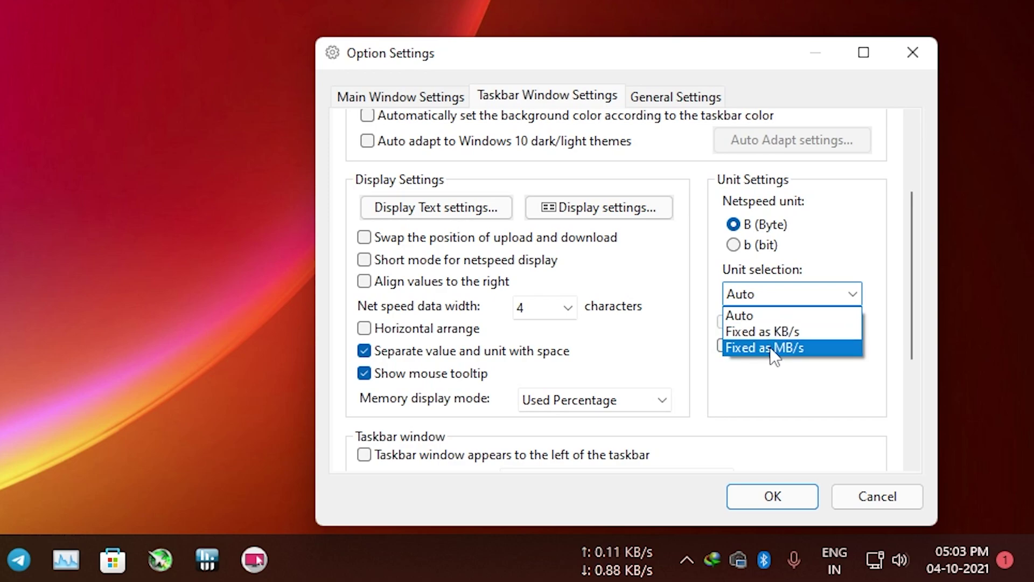
{"action": "left_click", "coordinate": [678, 108]}
{"action": "left_click", "coordinate": [677, 96]}
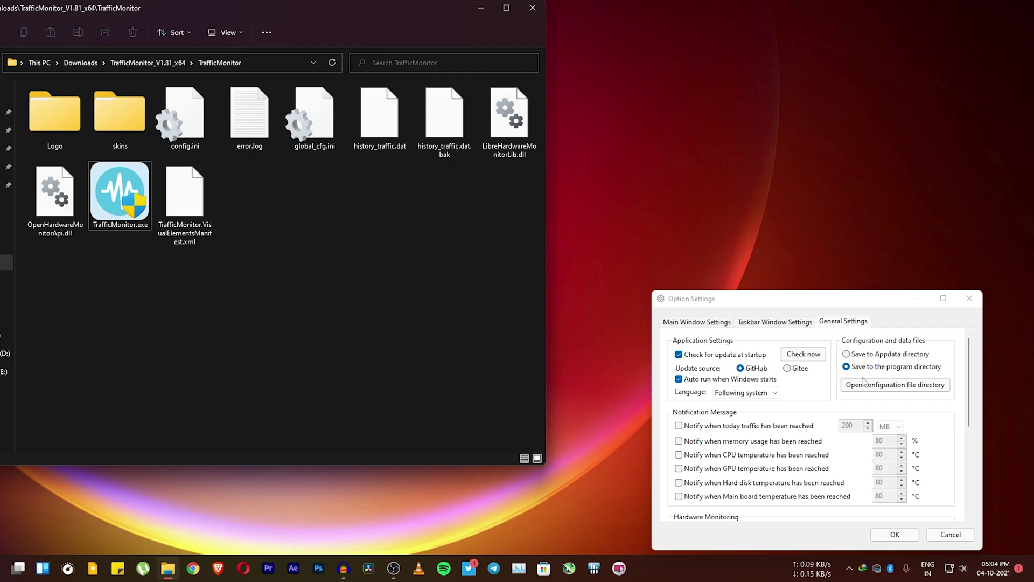
Step: Scroll through the General Settings options
{"action": "scroll", "coordinate": [969, 406], "scroll_direction": "down", "scroll_amount": 1}
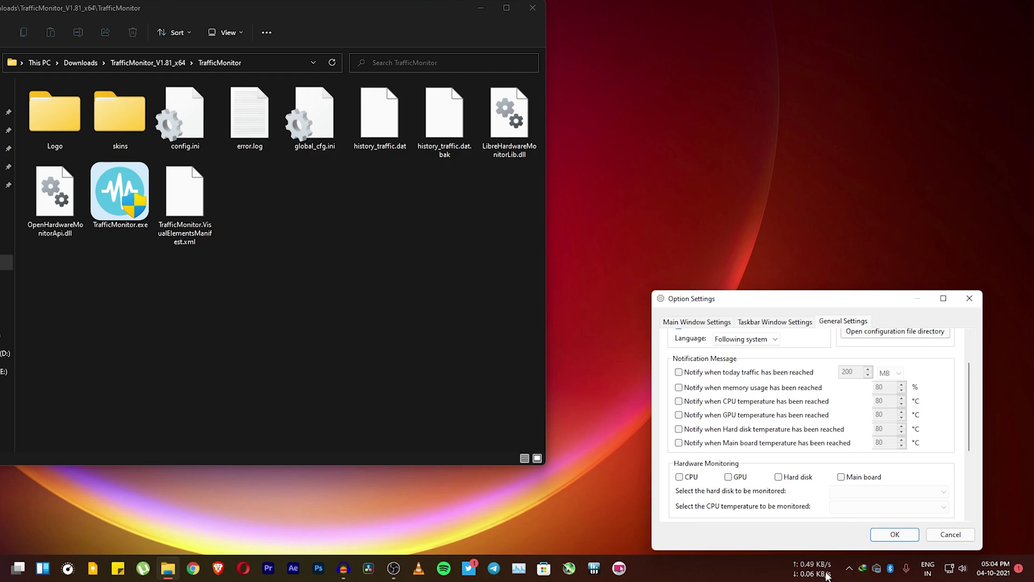
{"action": "scroll", "coordinate": [971, 406], "scroll_direction": "up", "scroll_amount": 1}
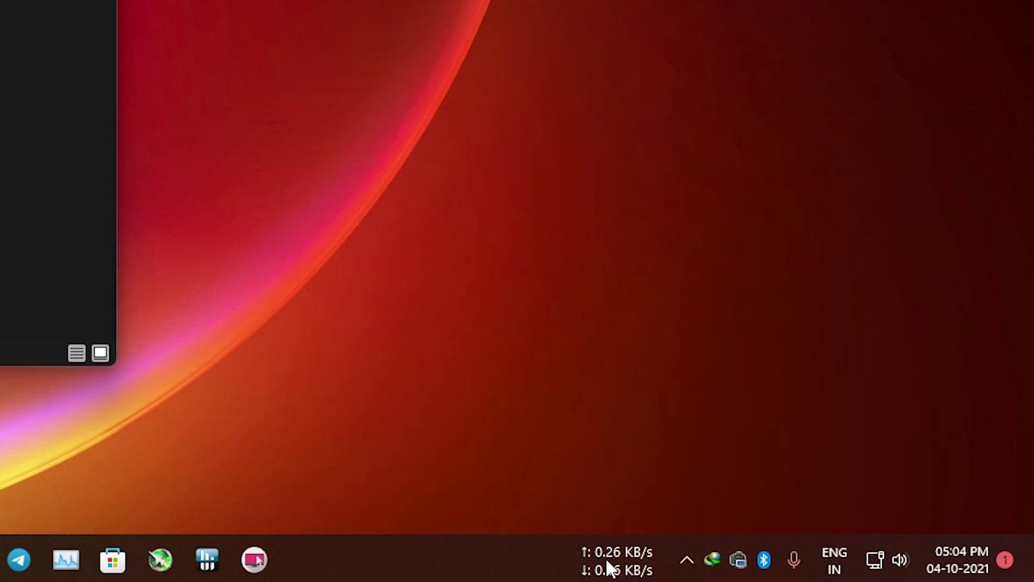
{"action": "right_click", "coordinate": [615, 549]}
{"action": "left_click", "coordinate": [582, 573]}
{"action": "left_click", "coordinate": [688, 554]}
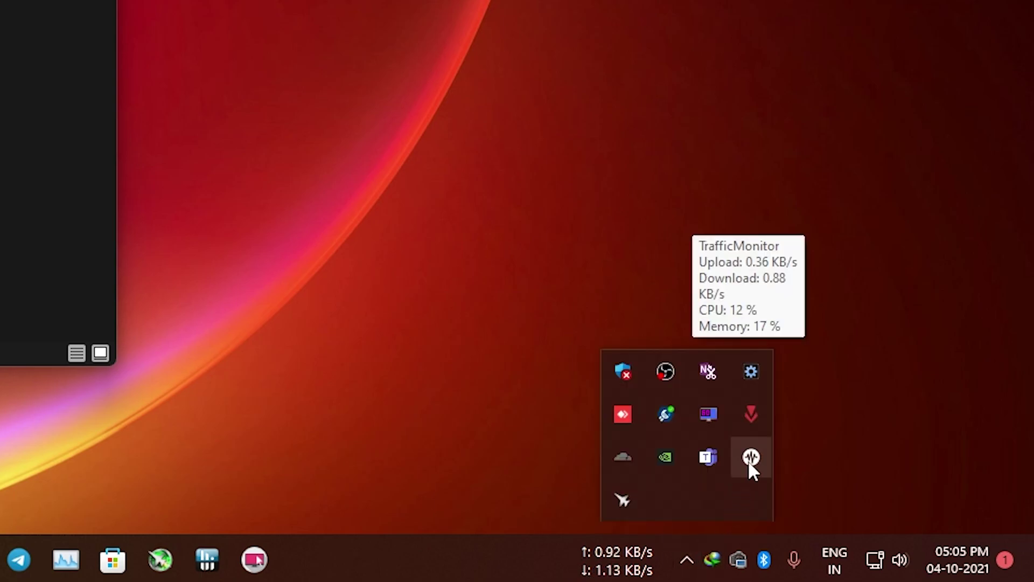
{"action": "right_click", "coordinate": [749, 458]}
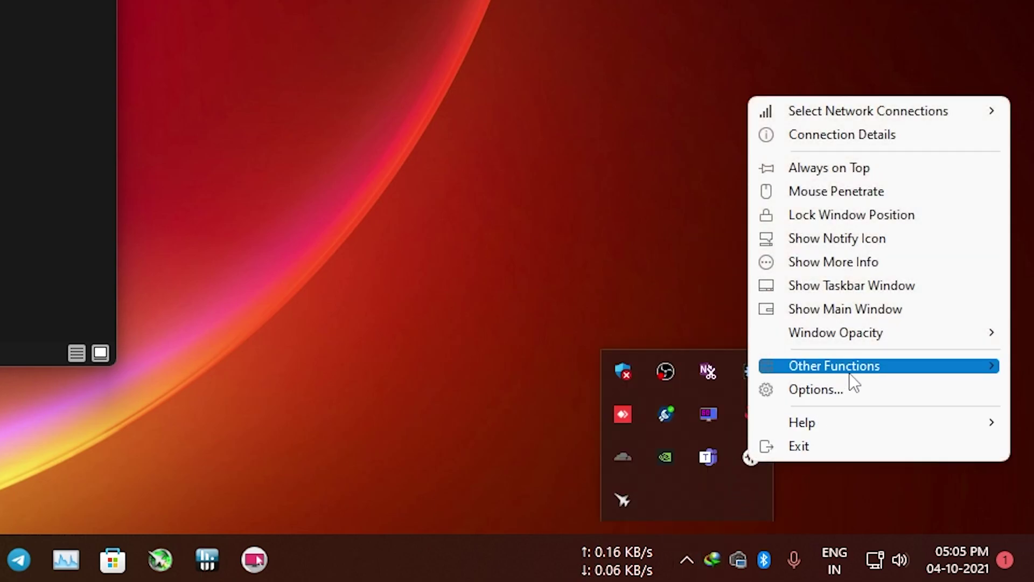
{"action": "mouse_move", "coordinate": [852, 374]}
{"action": "left_click", "coordinate": [543, 456]}
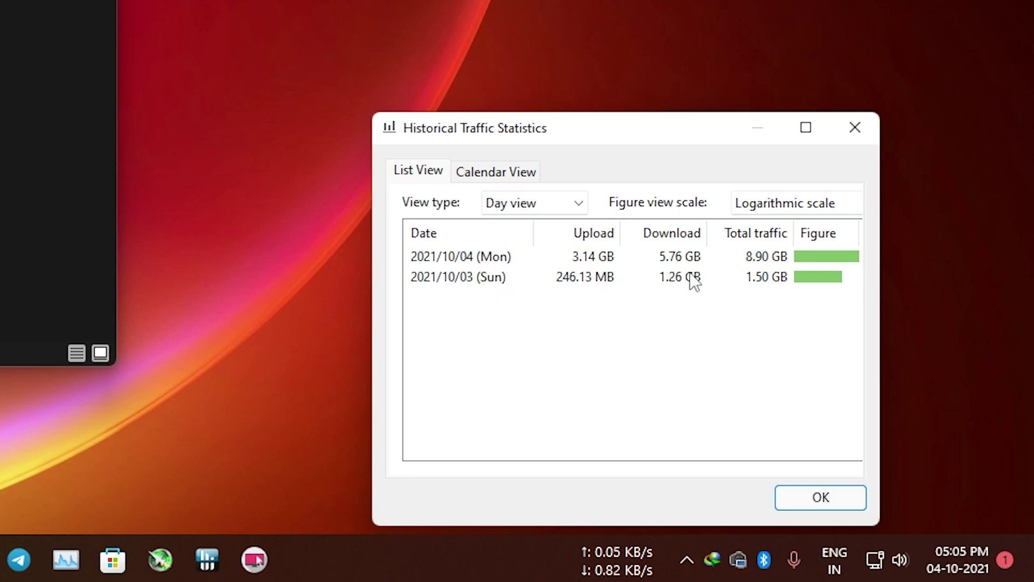
{"action": "left_click", "coordinate": [524, 172]}
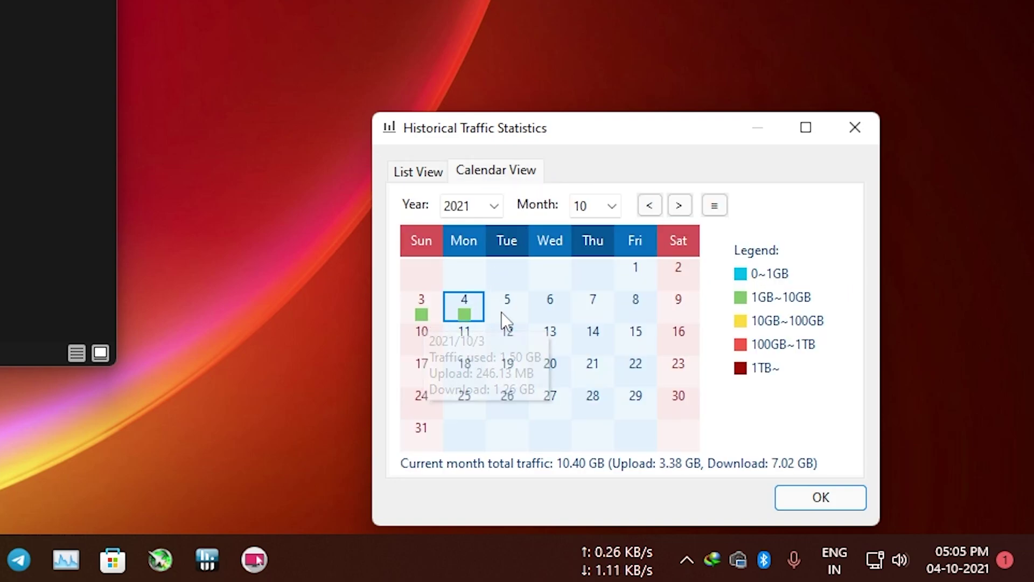
{"action": "left_click", "coordinate": [425, 171]}
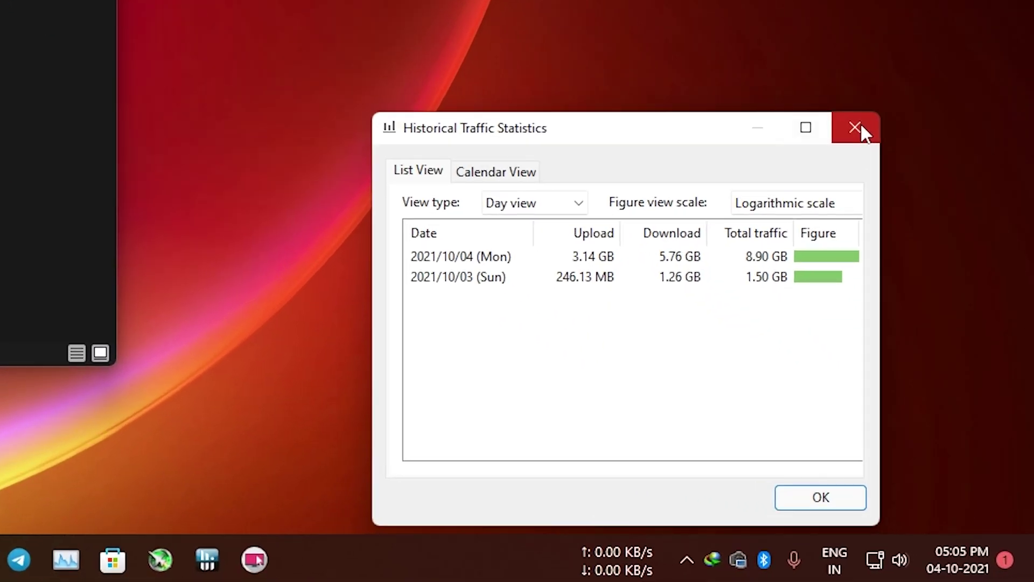
{"action": "left_click", "coordinate": [953, 376]}
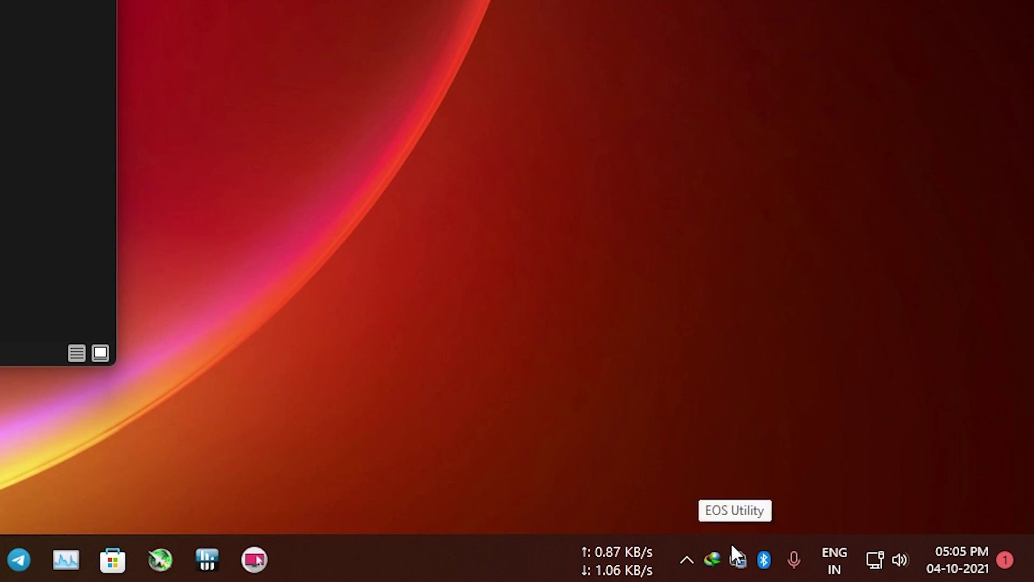
Step: Open Help > About from the tray menu to see version V1.81 (x64)
{"action": "left_click", "coordinate": [692, 558]}
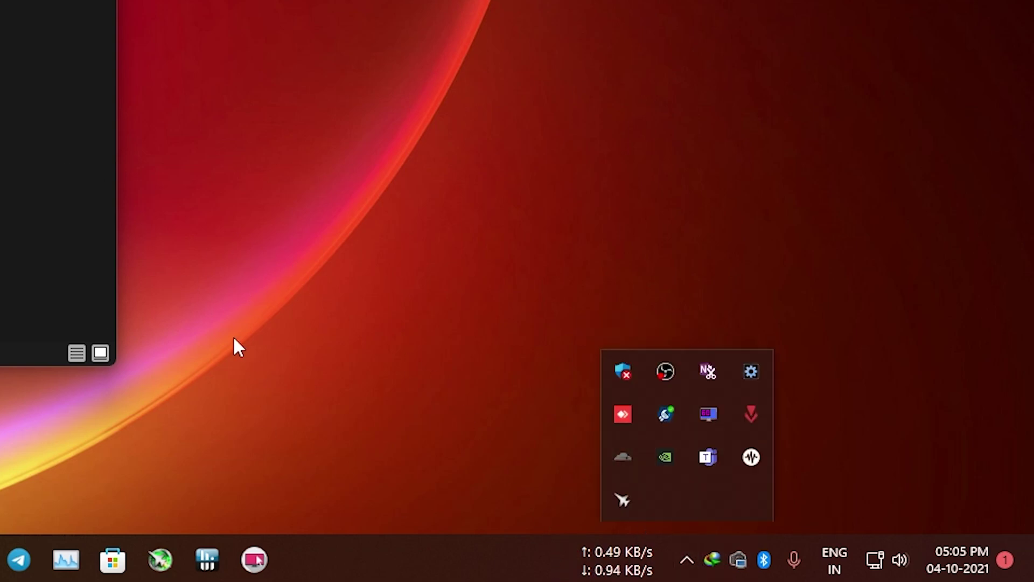
{"action": "right_click", "coordinate": [617, 560]}
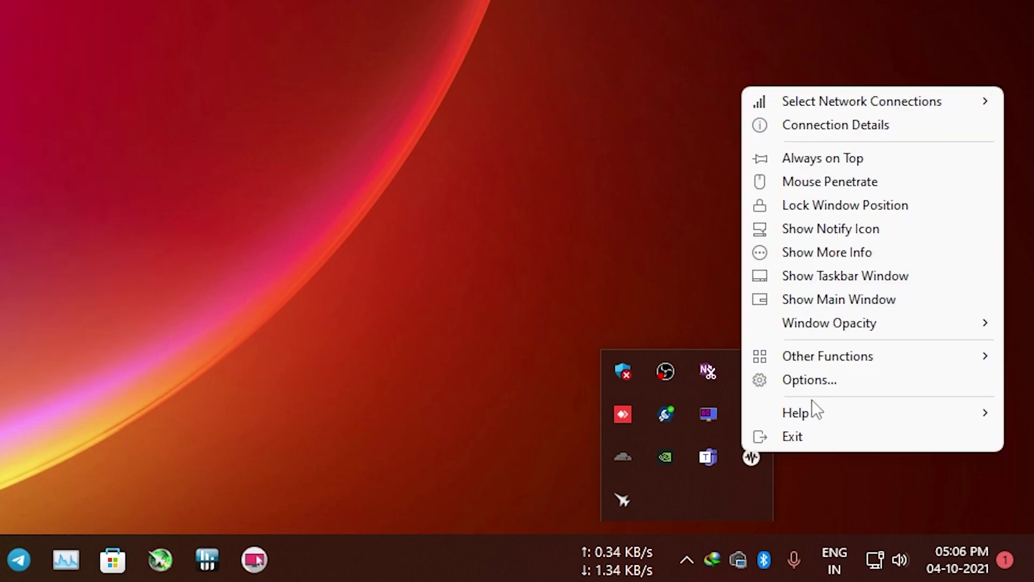
{"action": "mouse_move", "coordinate": [809, 419]}
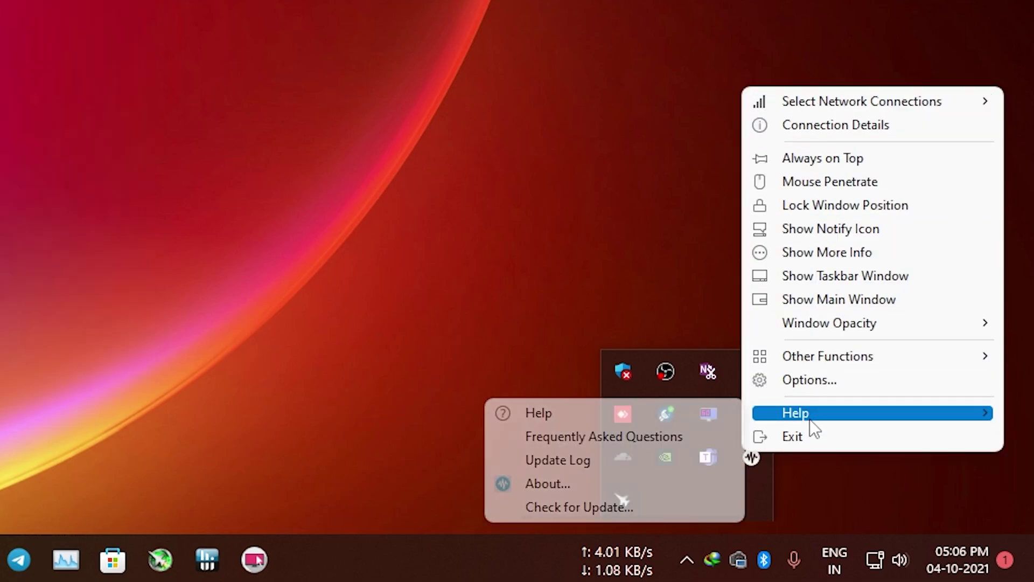
{"action": "left_click", "coordinate": [554, 484]}
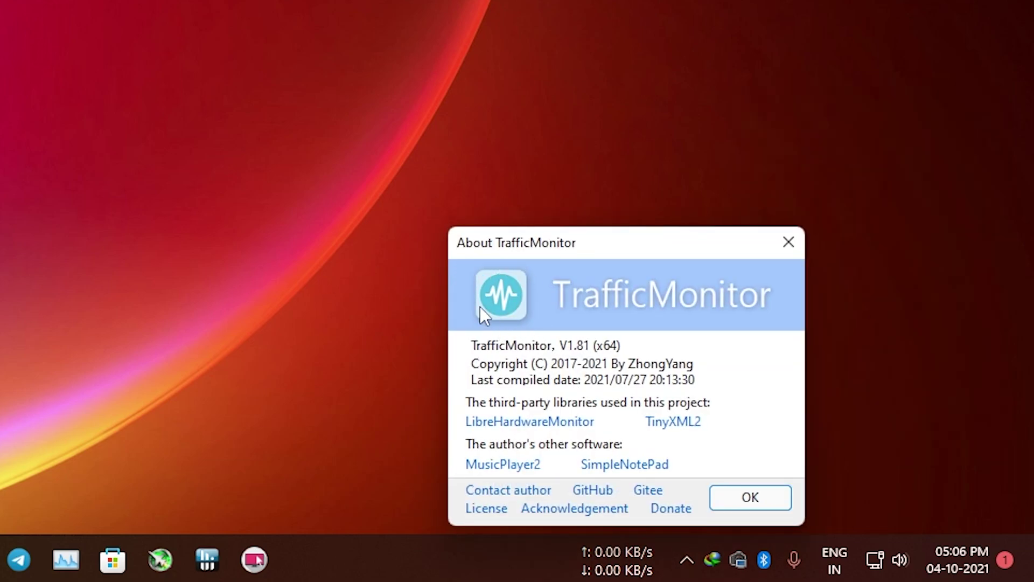